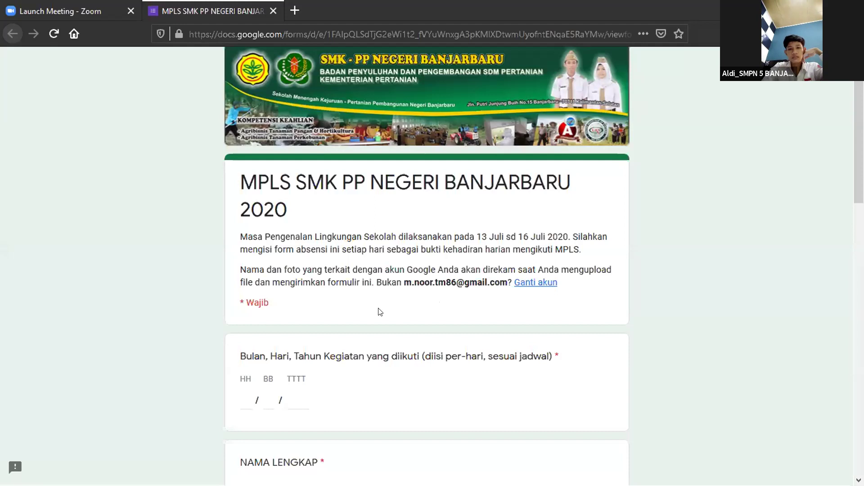
pyautogui.scroll(-3, 379, 310)
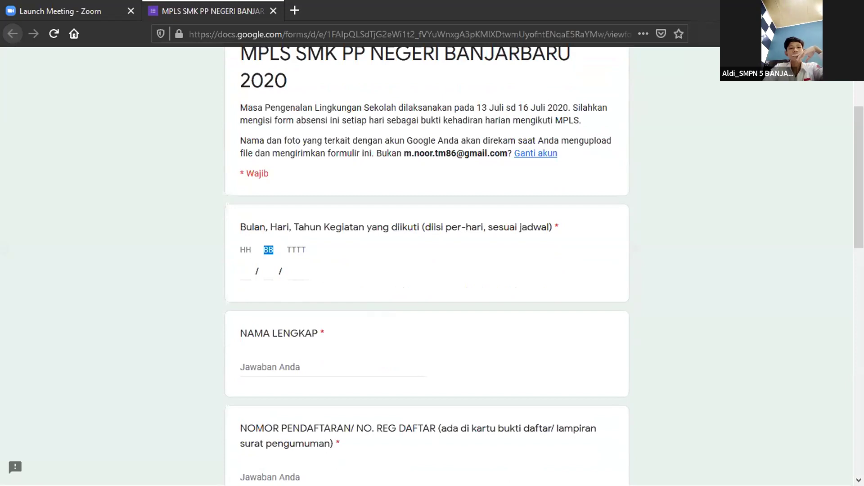
pyautogui.doubleClick(301, 180)
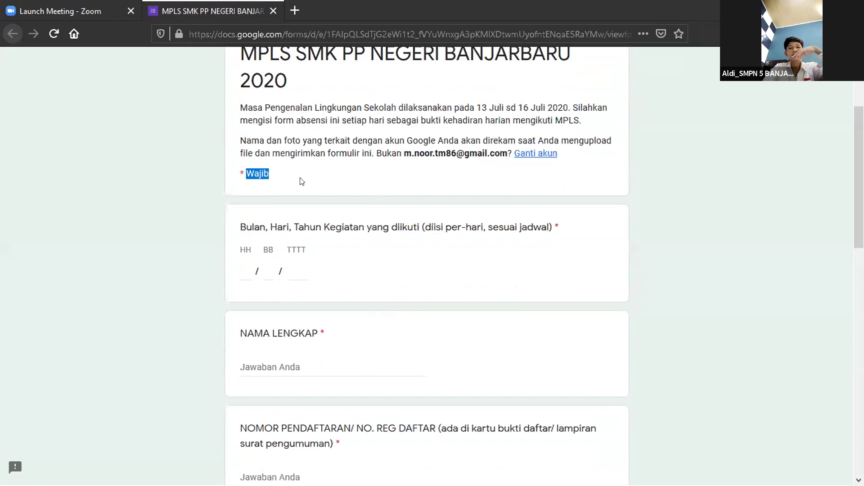
pyautogui.doubleClick(243, 249)
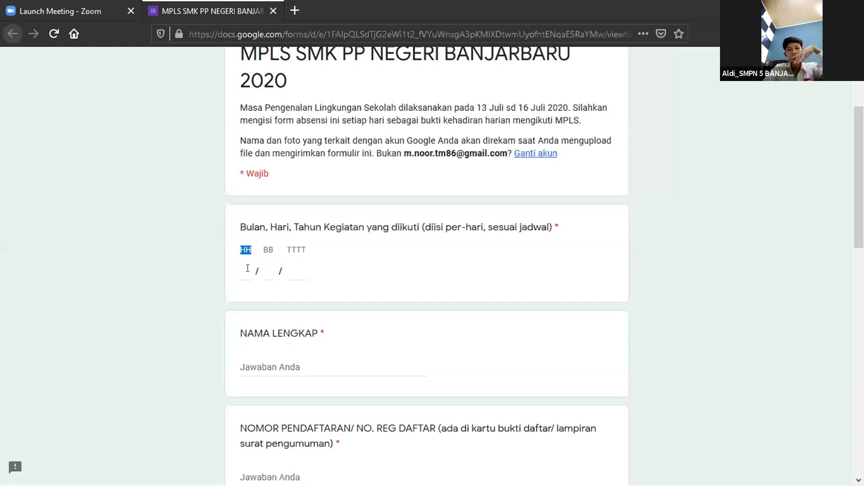
pyautogui.scroll(-3, 247, 269)
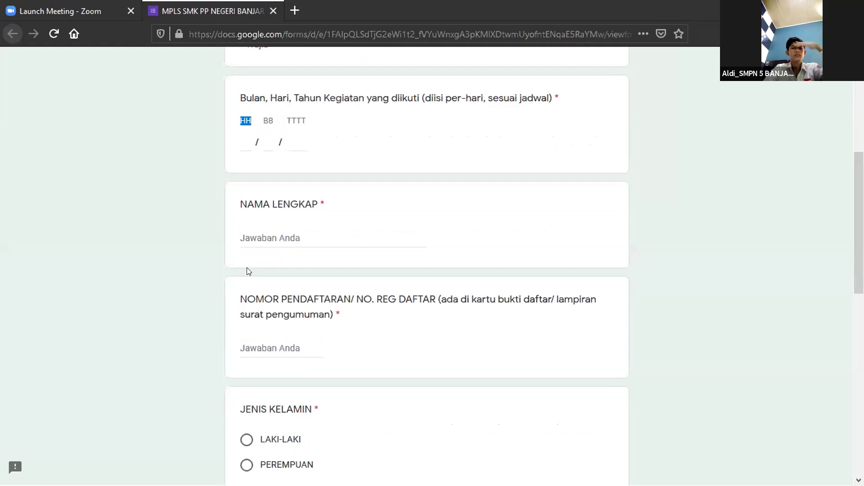
pyautogui.scroll(-1, 246, 270)
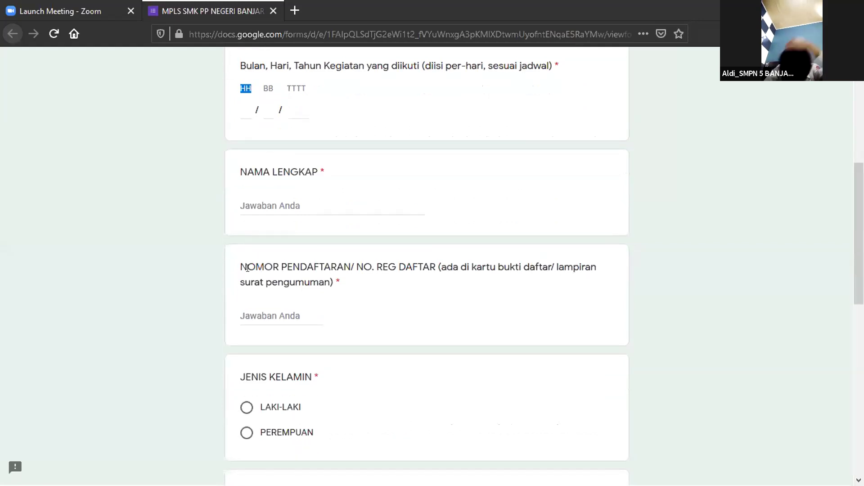
pyautogui.scroll(-2, 247, 269)
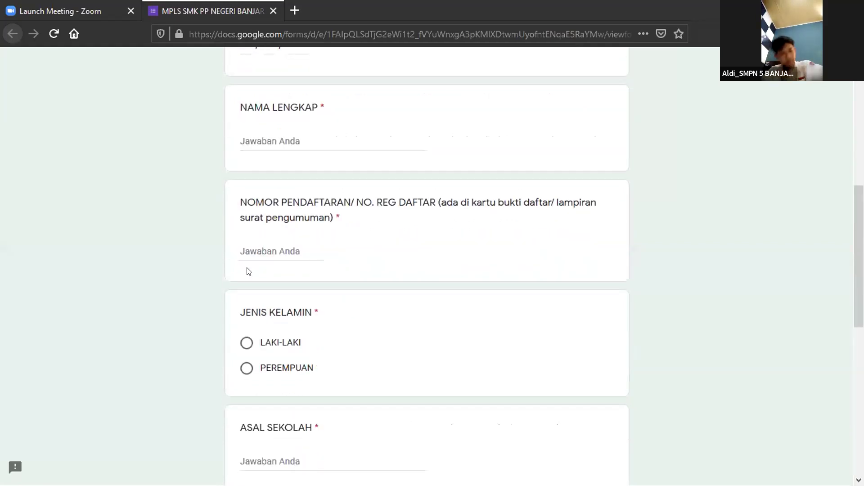
pyautogui.scroll(-1, 247, 270)
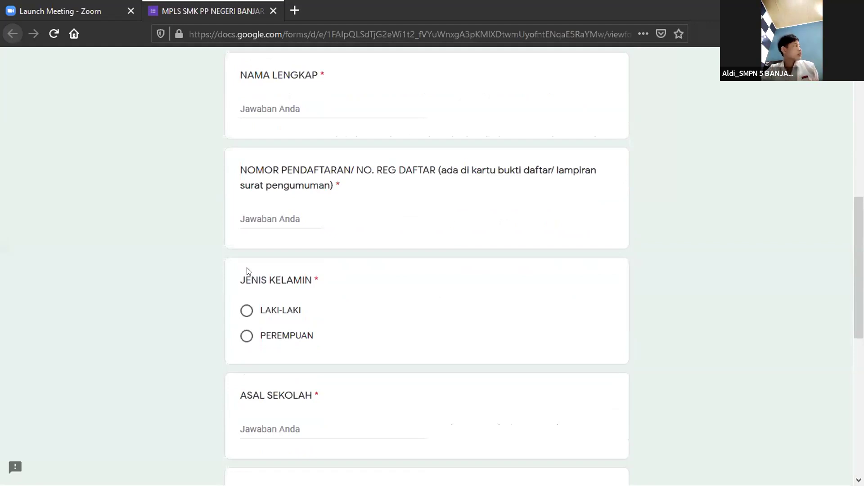
pyautogui.scroll(-1, 247, 271)
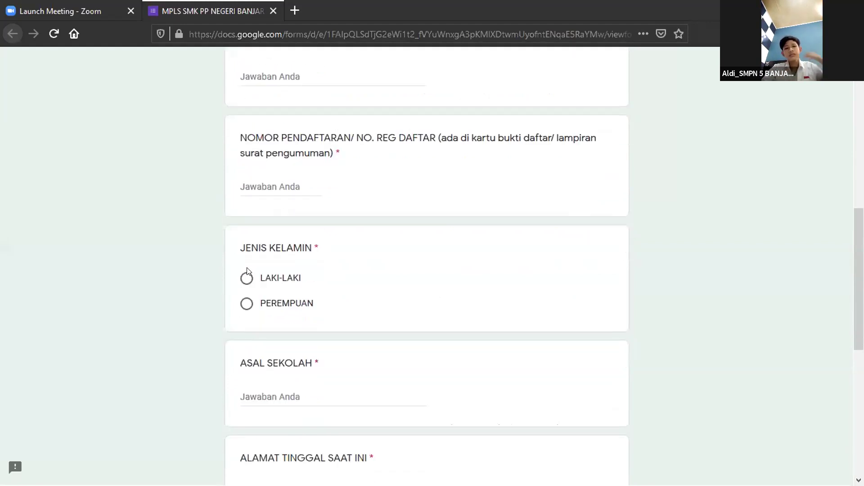
pyautogui.scroll(-2, 247, 271)
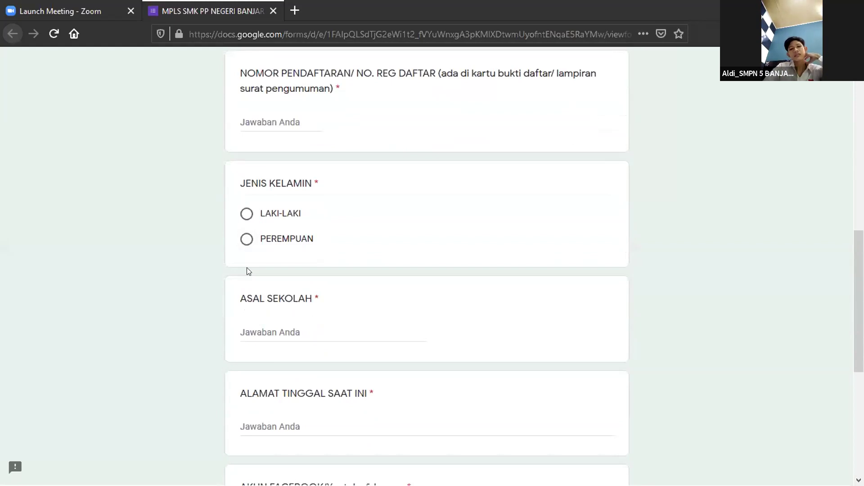
pyautogui.scroll(-2, 247, 271)
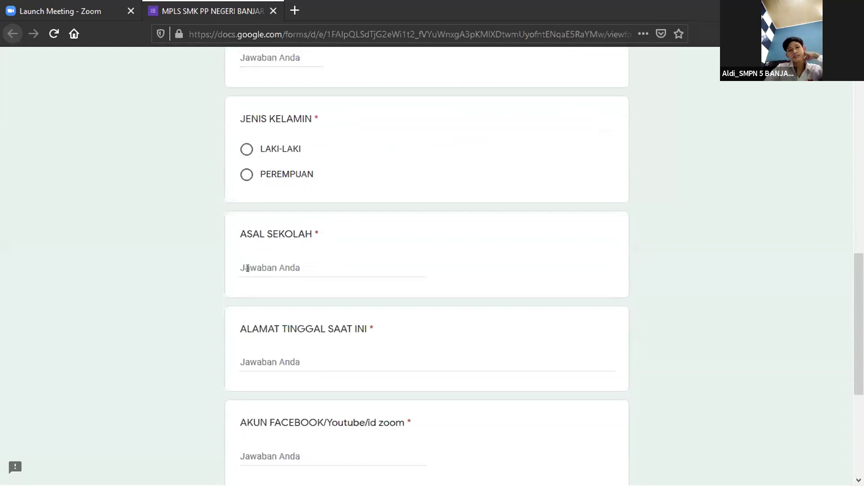
pyautogui.scroll(-3, 248, 268)
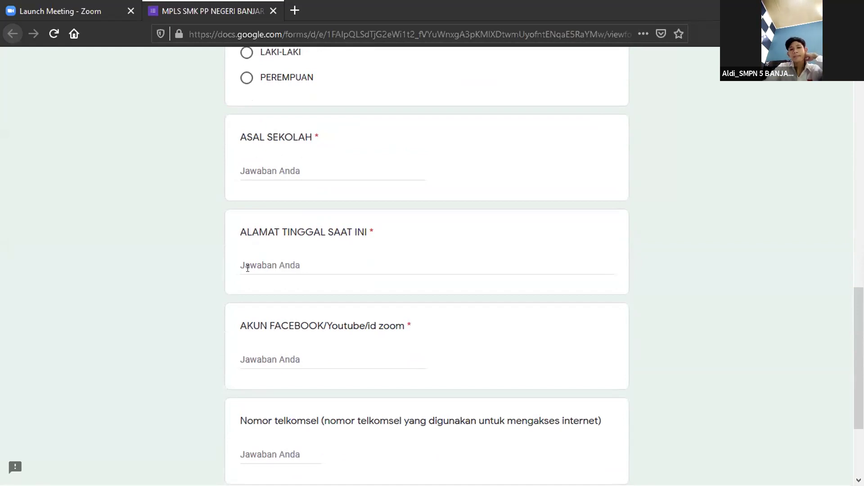
pyautogui.scroll(-1, 248, 270)
pyautogui.scroll(-2, 248, 270)
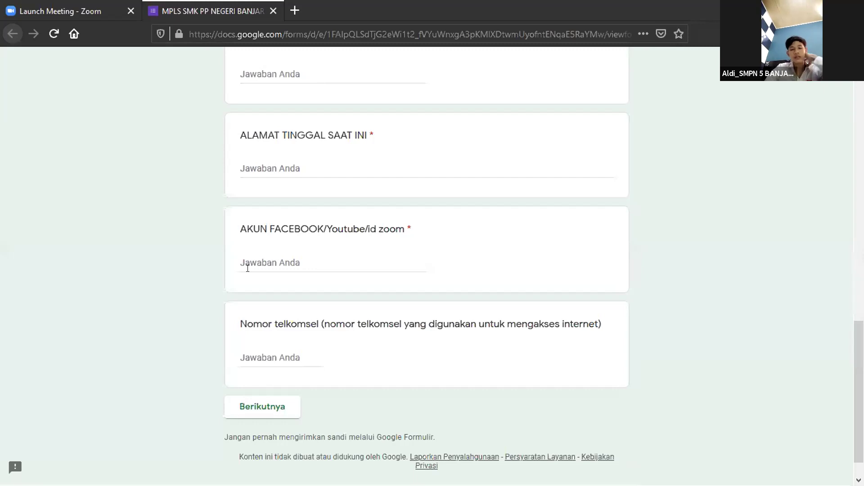
pyautogui.scroll(-1, 248, 269)
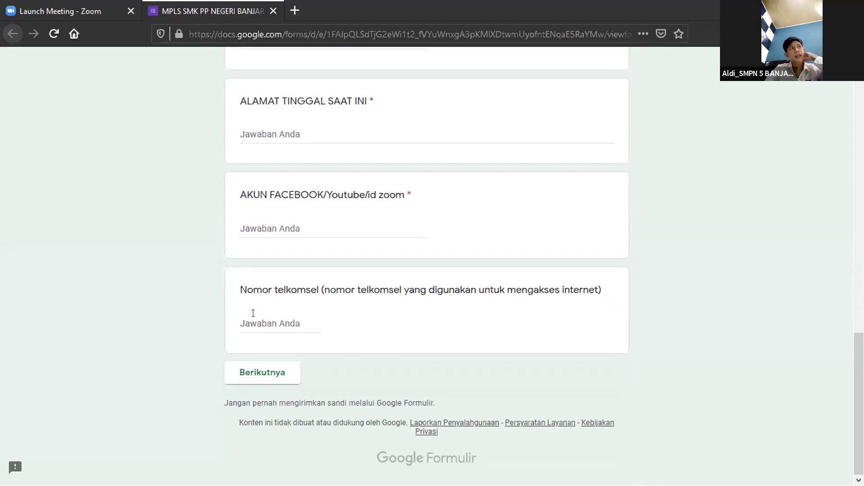
# Enter the student's ID number, full name and registration number on the form.
pyautogui.click(253, 313)
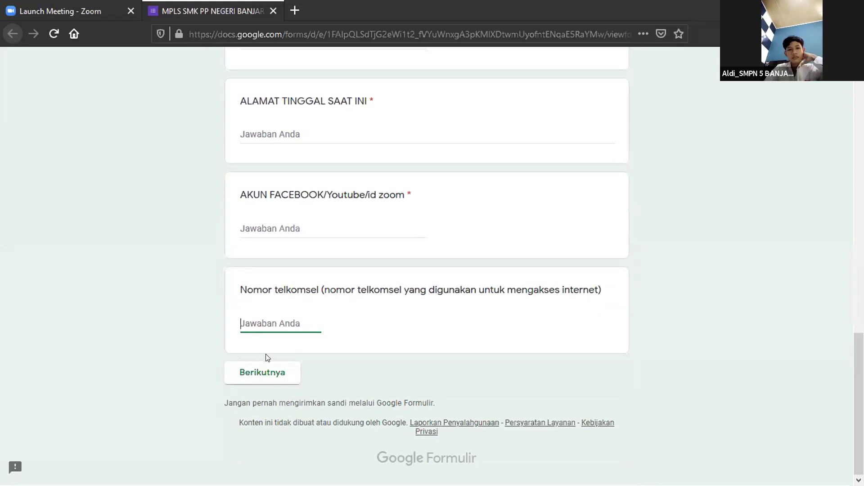
pyautogui.click(265, 368)
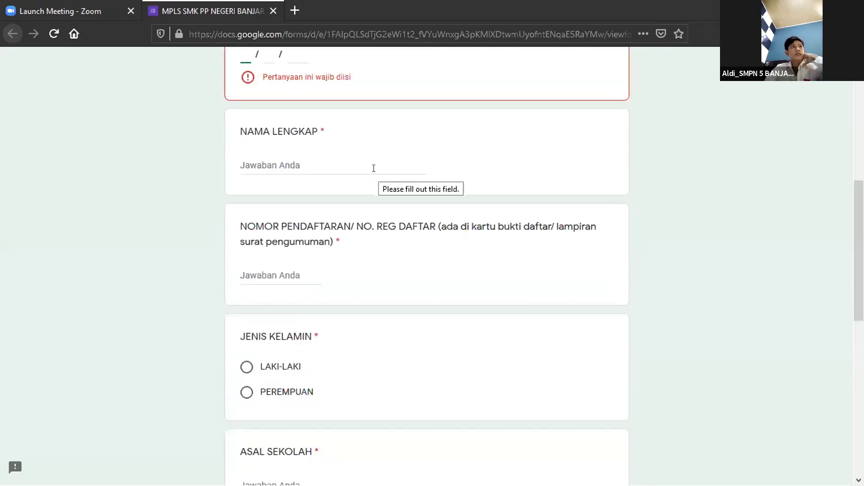
pyautogui.write('13')
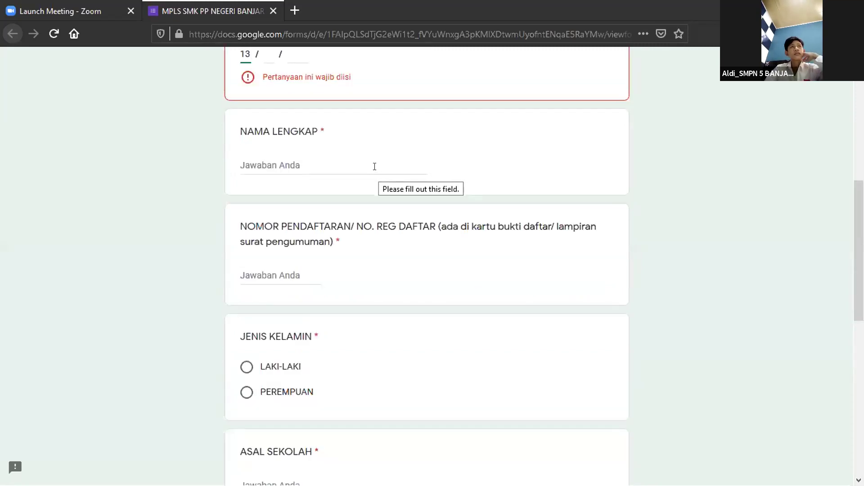
pyautogui.write('07 ')
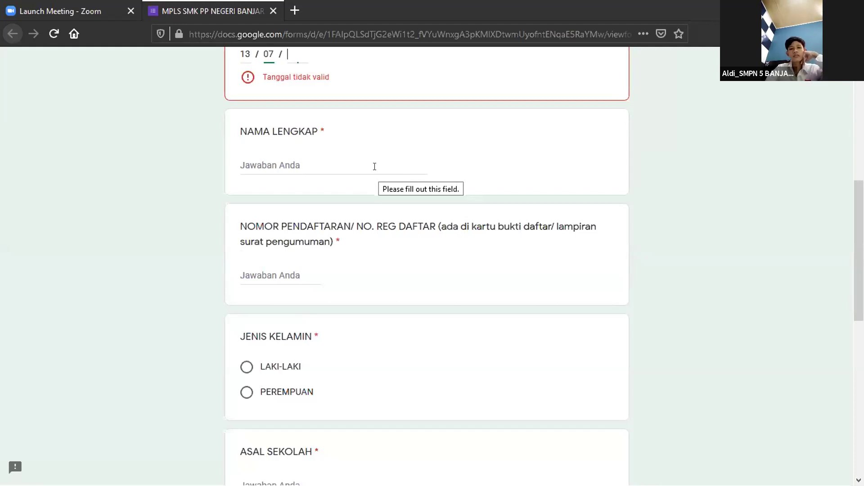
pyautogui.write('2020')
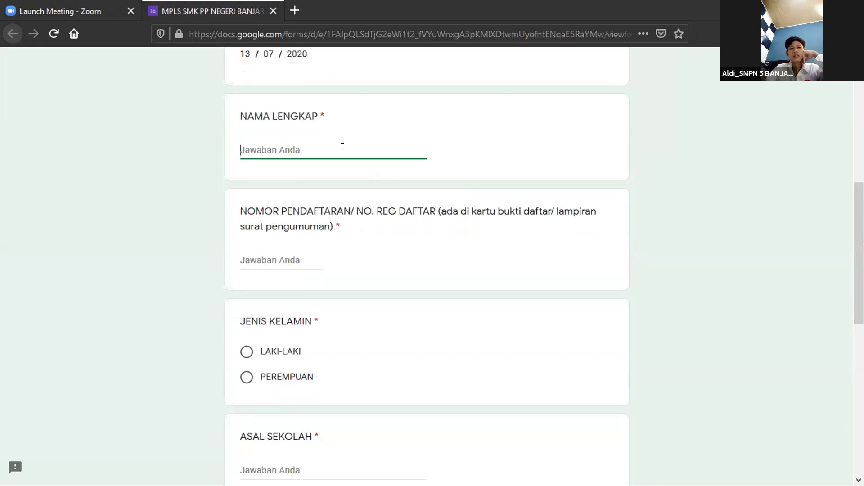
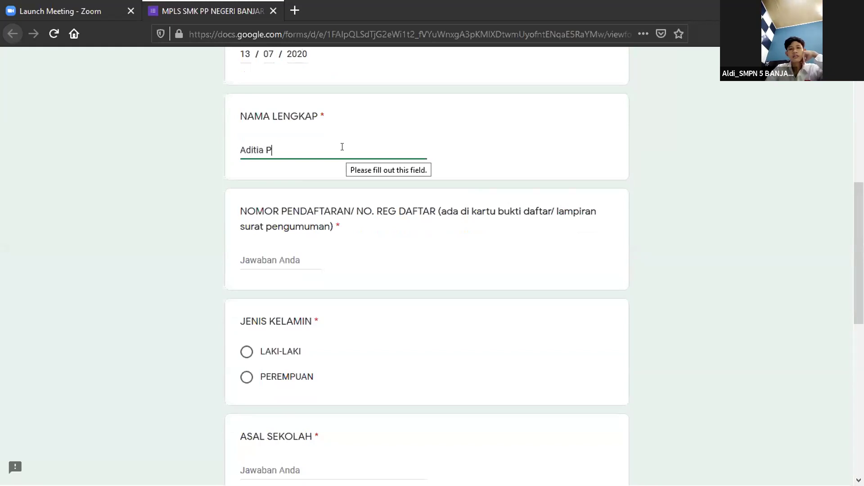
pyautogui.press('Tab')
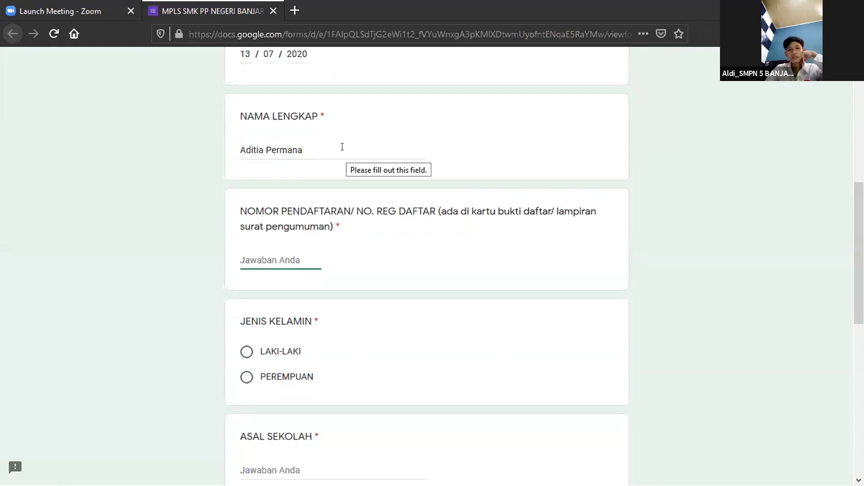
pyautogui.write('099')
pyautogui.press('Tab')
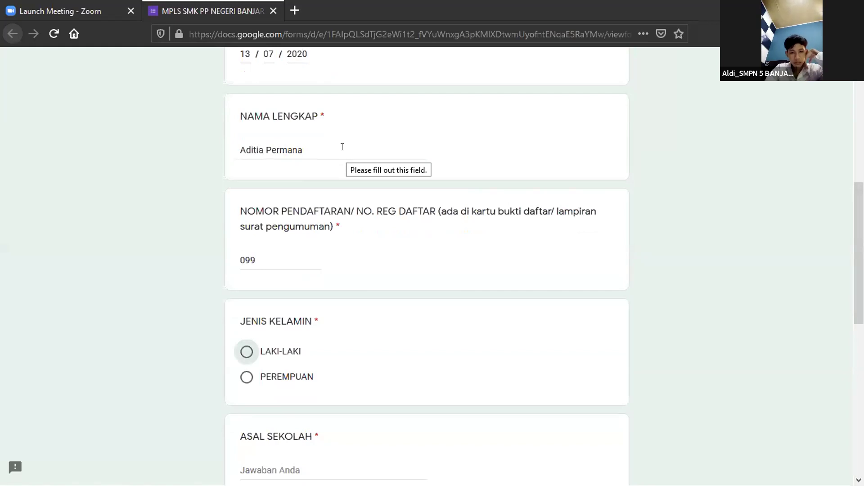
# Set the JENIS KELAMIN answer to LAKI-LAKI.
pyautogui.click(252, 351)
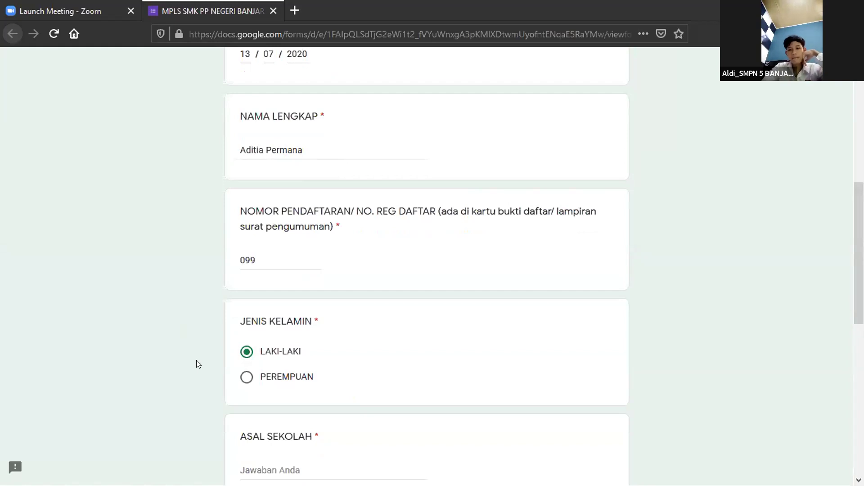
pyautogui.press('Down')
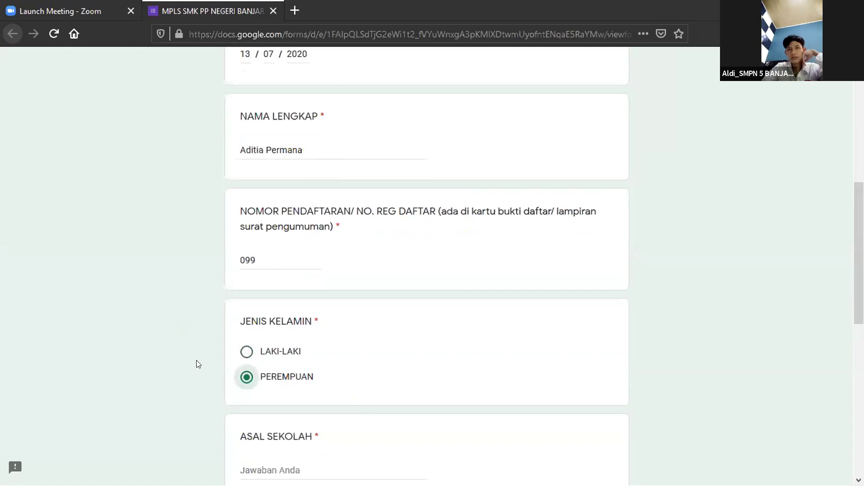
pyautogui.press('Up')
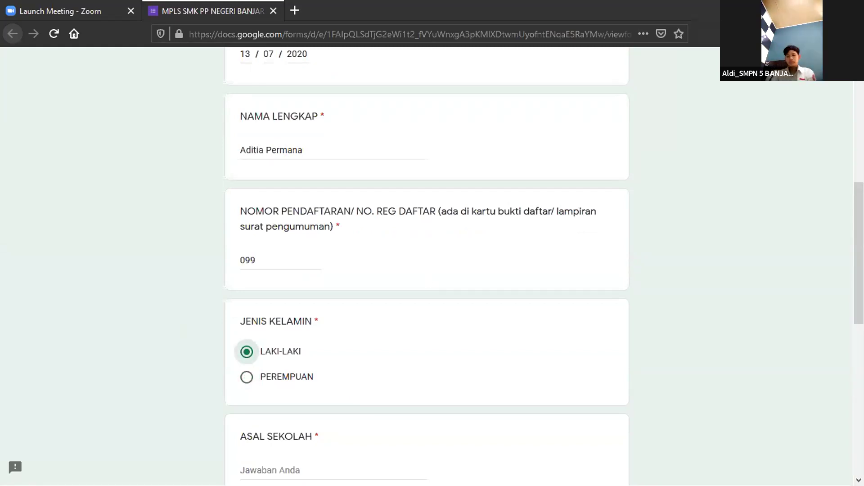
pyautogui.press('Home')
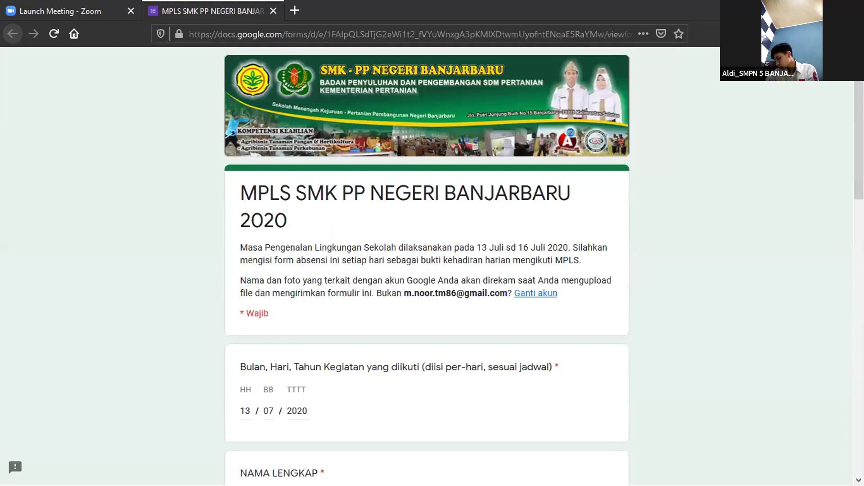
pyautogui.press('Tab')
pyautogui.scroll(-3, 427, 261)
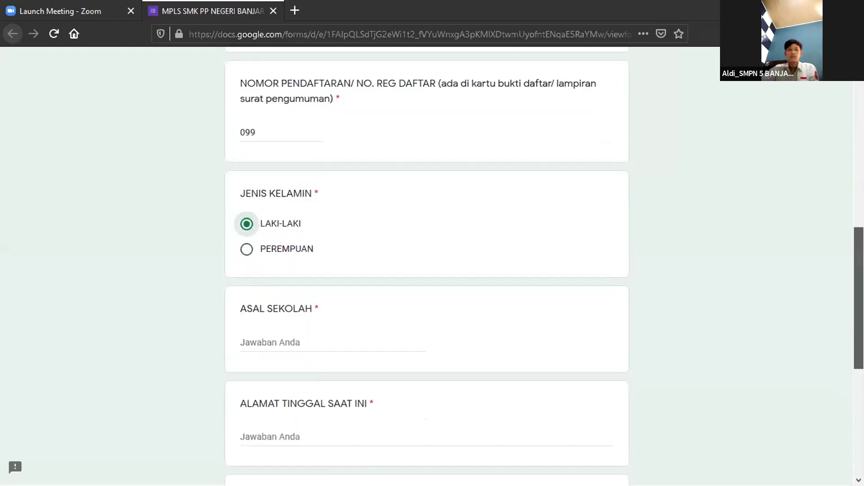
pyautogui.scroll(-3, 427, 261)
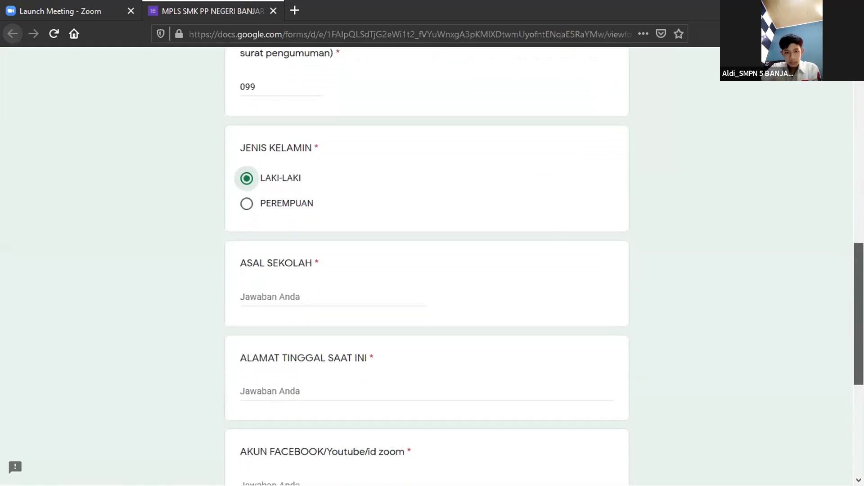
pyautogui.scroll(-2, 426, 261)
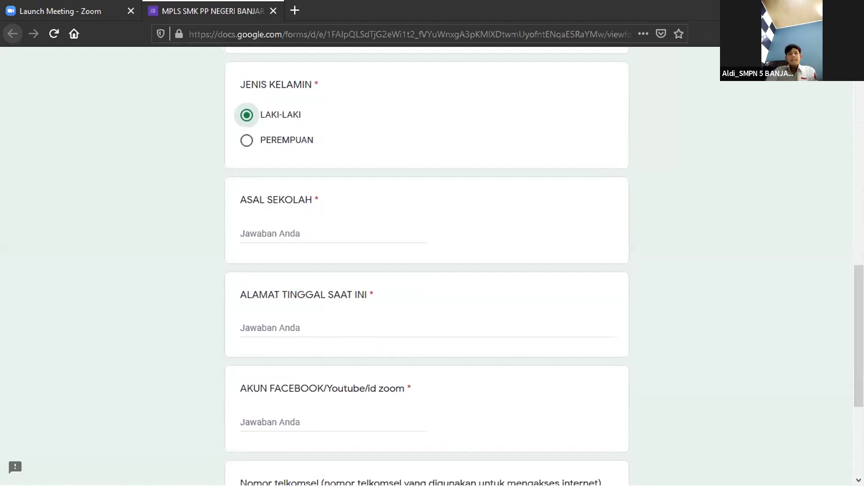
pyautogui.scroll(-1, 426, 261)
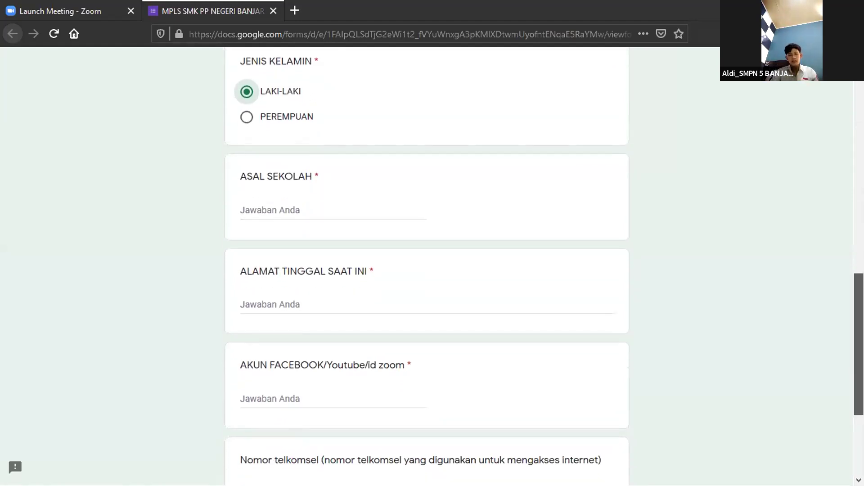
pyautogui.scroll(-2, 427, 261)
pyautogui.scroll(2, 427, 261)
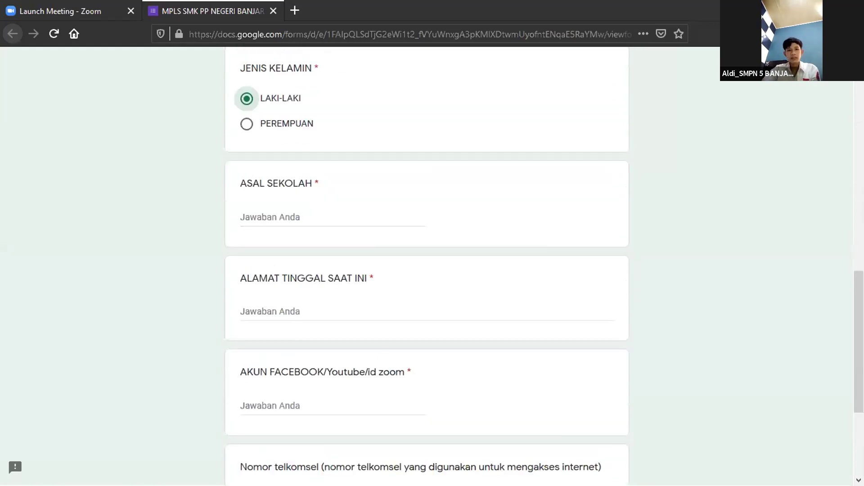
# Answer ASAL SEKOLAH with SMPN 1 BANJARBARU and fill in the student's home address.
pyautogui.press('Tab')
pyautogui.write('SMP')
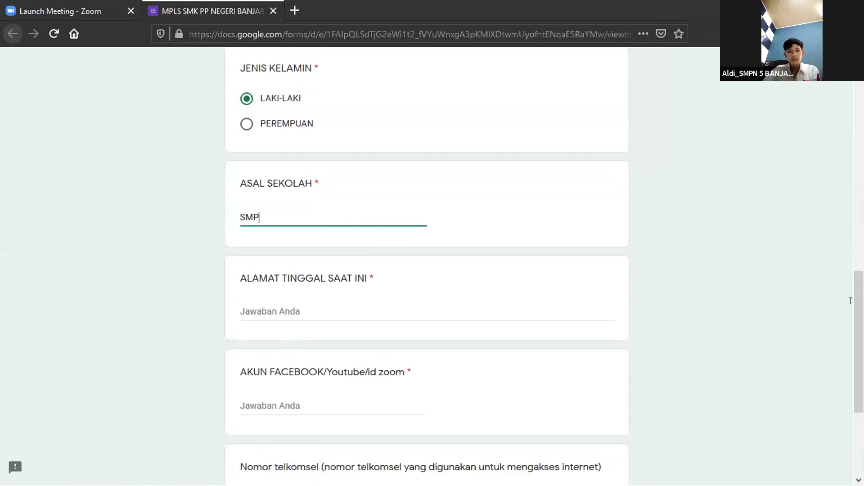
pyautogui.write('N 1')
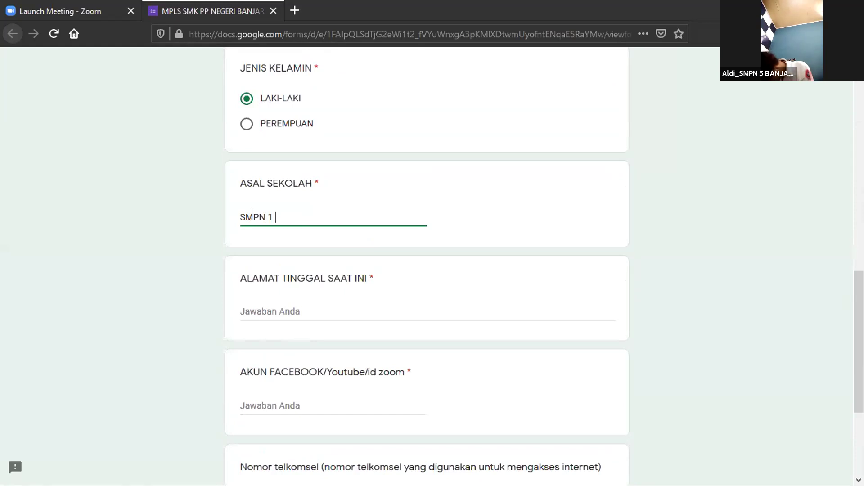
pyautogui.write(' BANJARBARU')
pyautogui.press('Tab')
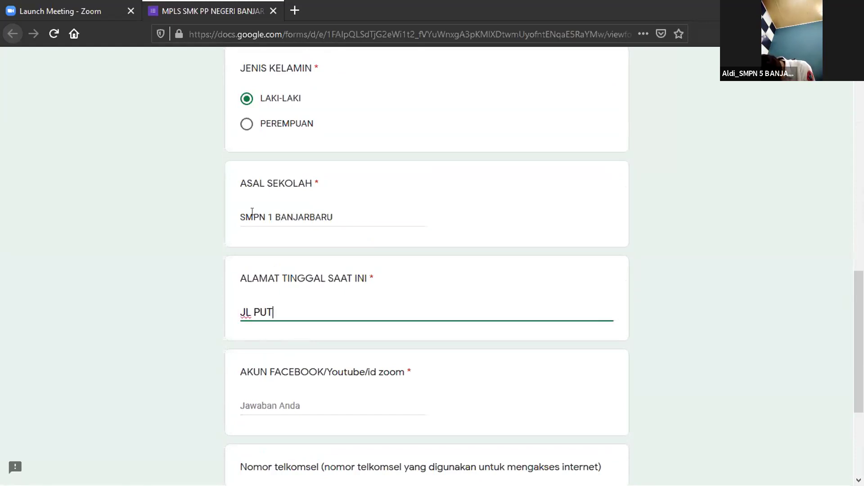
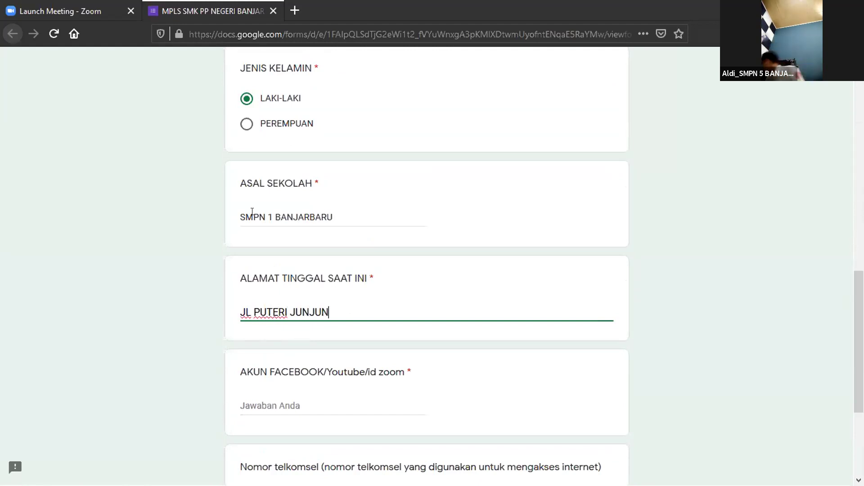
# Fill in the student's Facebook/YouTube/Zoom account name and Telkomsel phone number.
pyautogui.press('Tab')
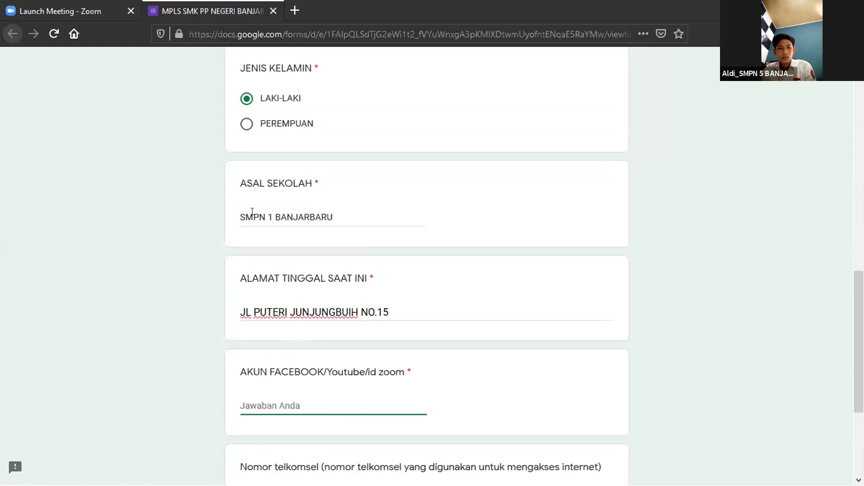
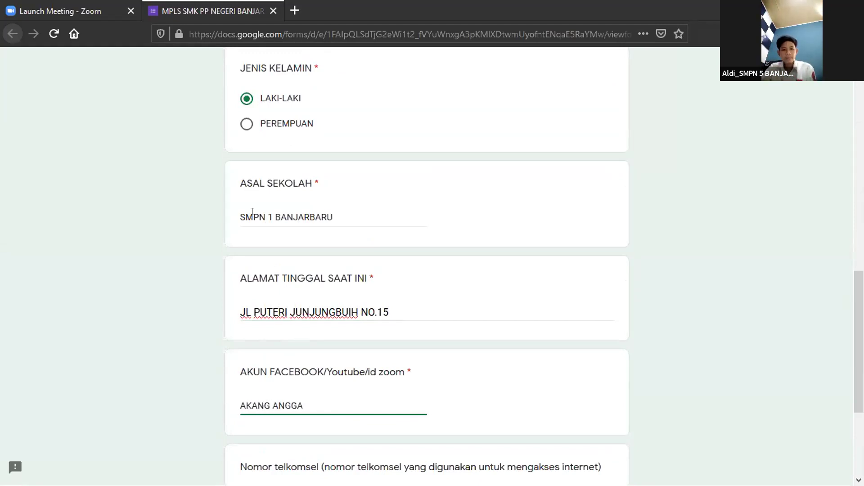
pyautogui.press('Tab')
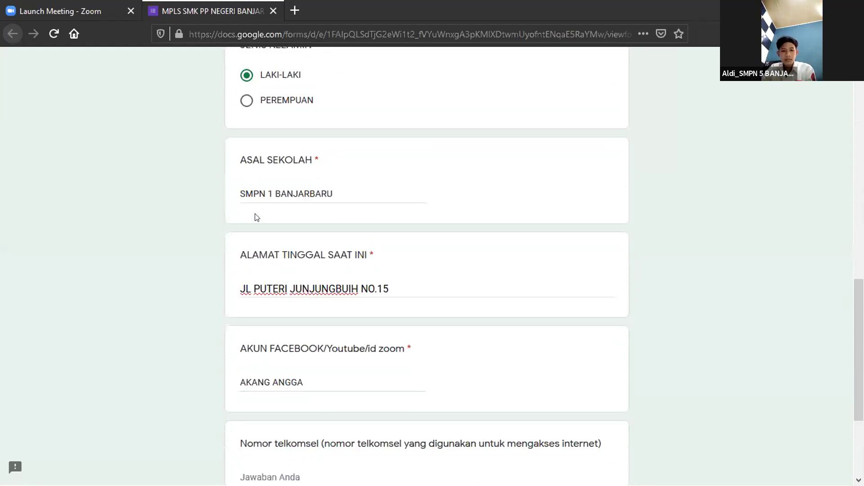
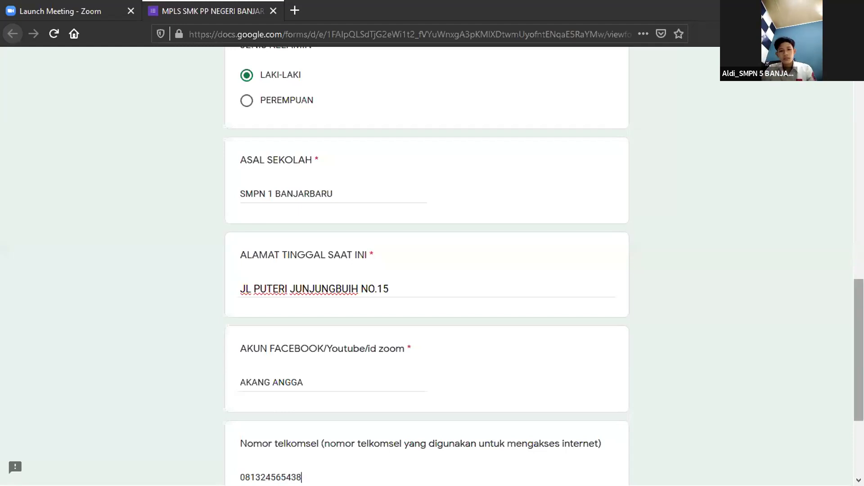
pyautogui.scroll(-3, 410, 414)
# Continue to the upload page and start adding a file under UNGGAH RESUME.
pyautogui.click(241, 385)
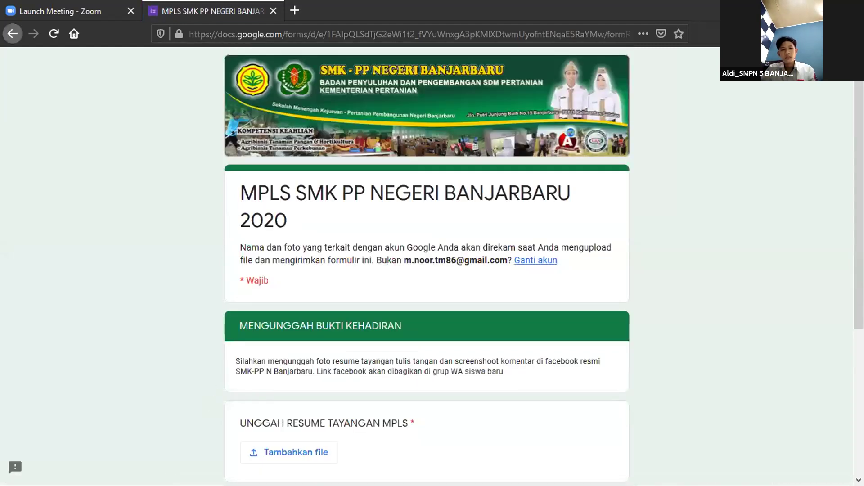
pyautogui.scroll(-3, 602, 209)
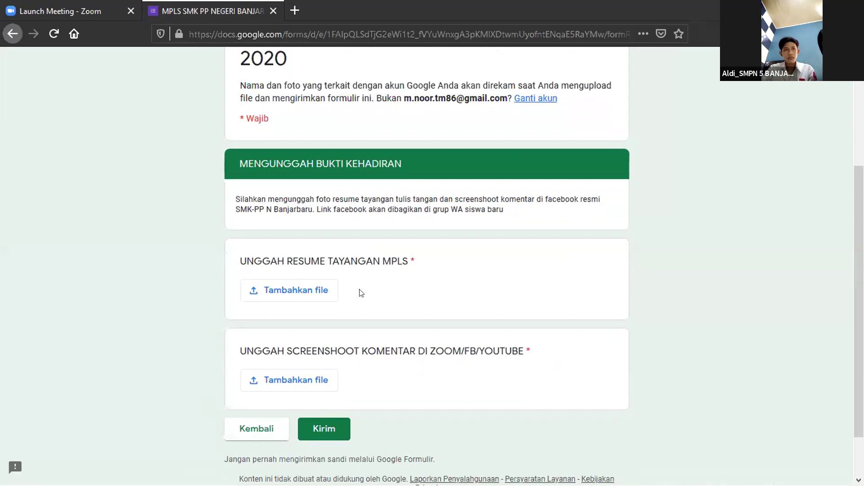
pyautogui.click(301, 292)
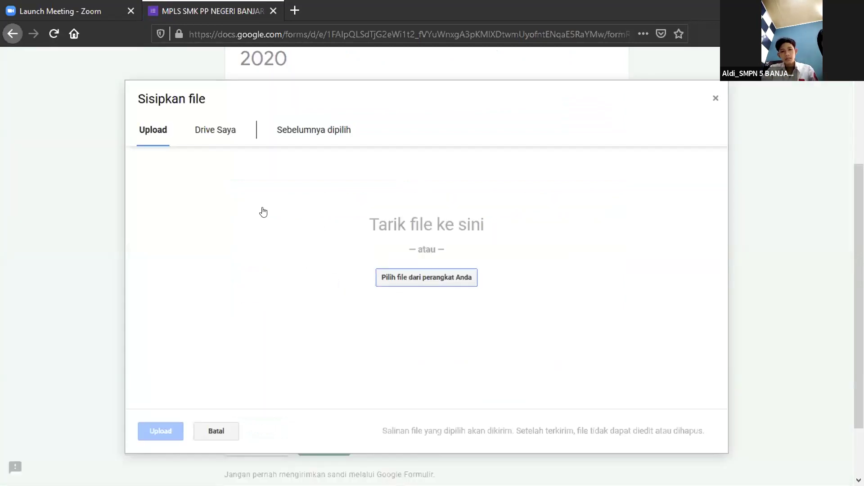
# Try the device picker and Drive Saya, then settle on the Sisipkan file Upload tab.
pyautogui.click(397, 278)
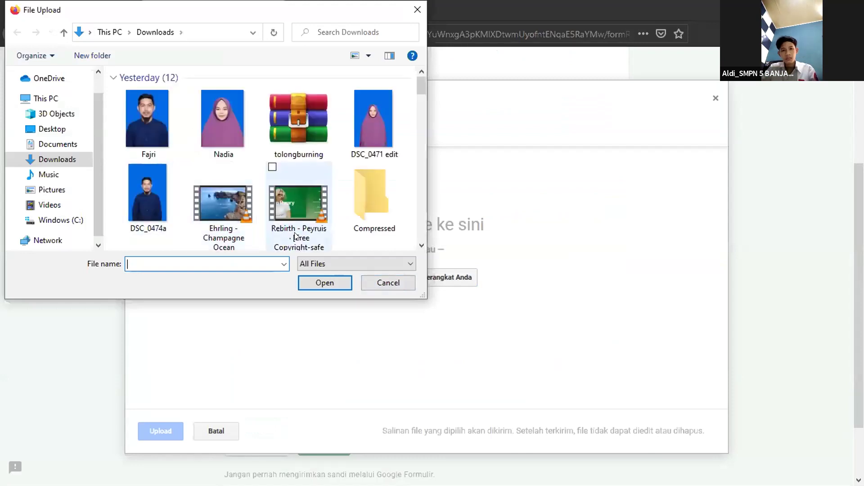
pyautogui.click(371, 282)
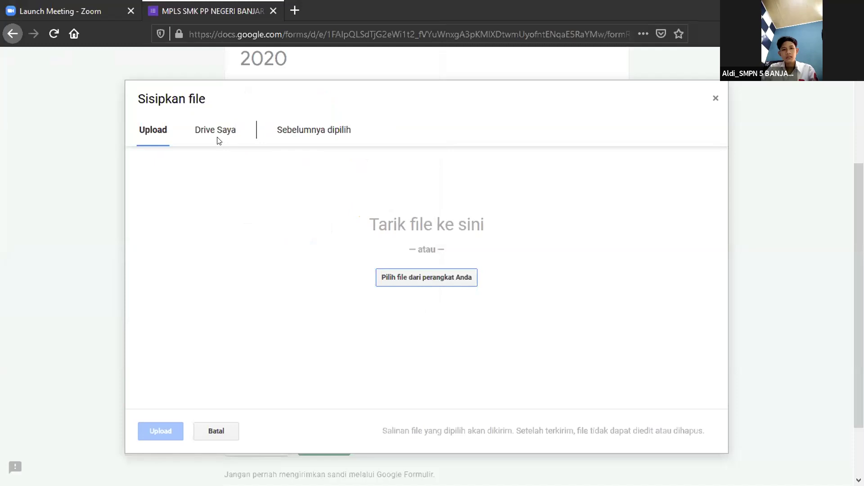
pyautogui.click(217, 137)
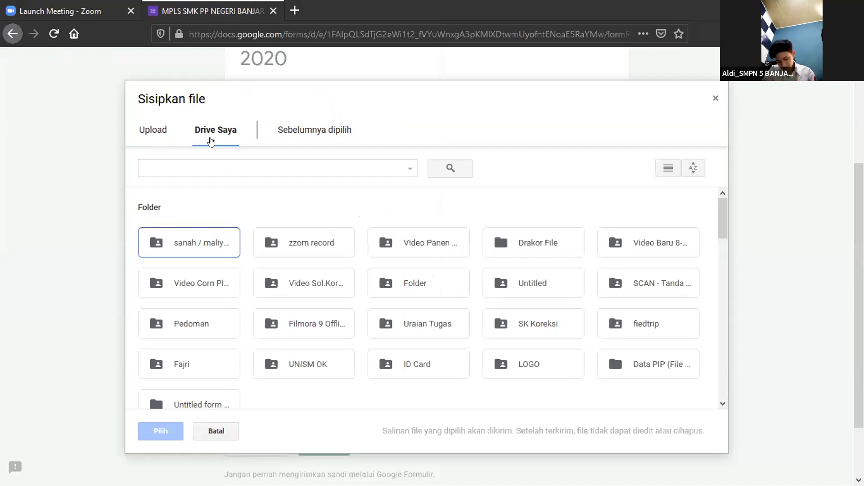
pyautogui.click(160, 132)
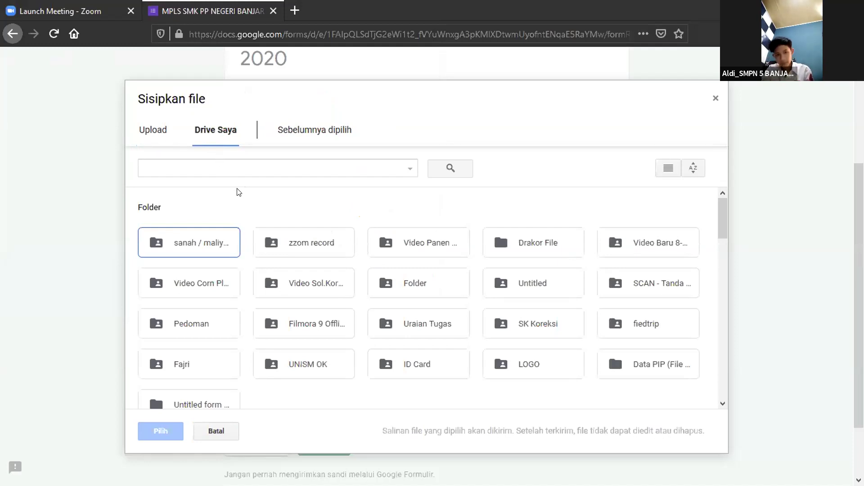
pyautogui.click(153, 131)
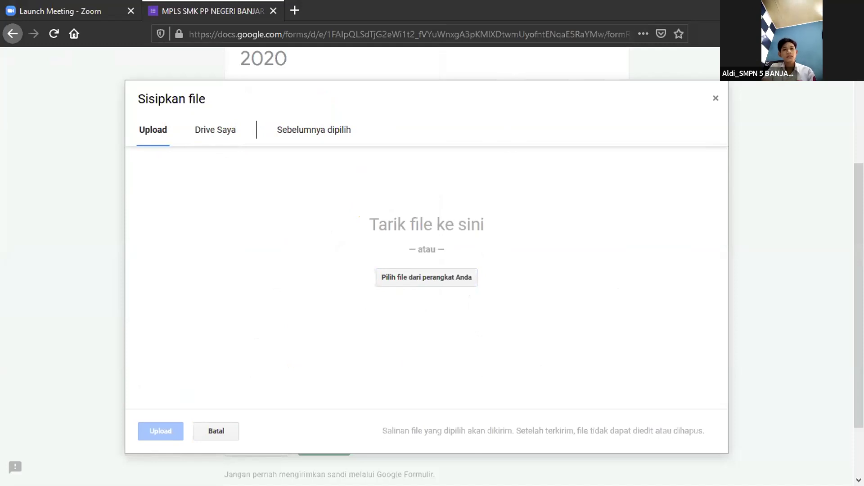
# Browse Drive Saya to the LOGO folder and attach SPMA.png to the UNGGAH RESUME TAYANGAN MPLS question.
pyautogui.scroll(-3, 403, 217)
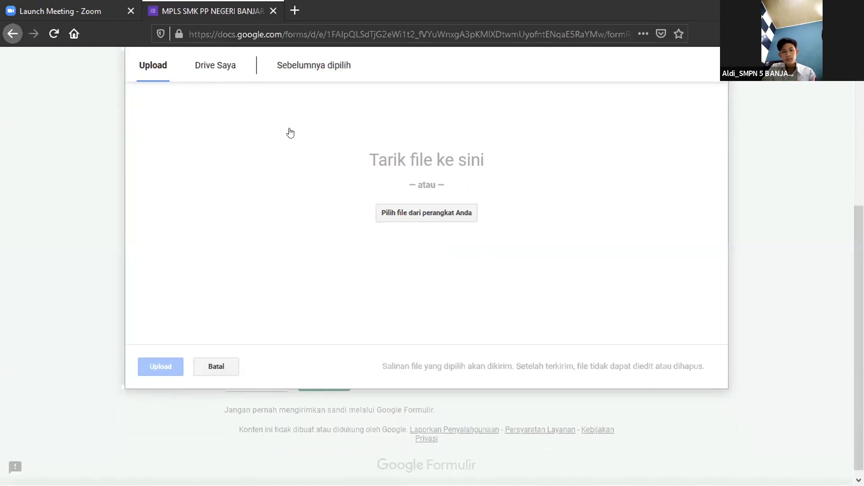
pyautogui.click(210, 65)
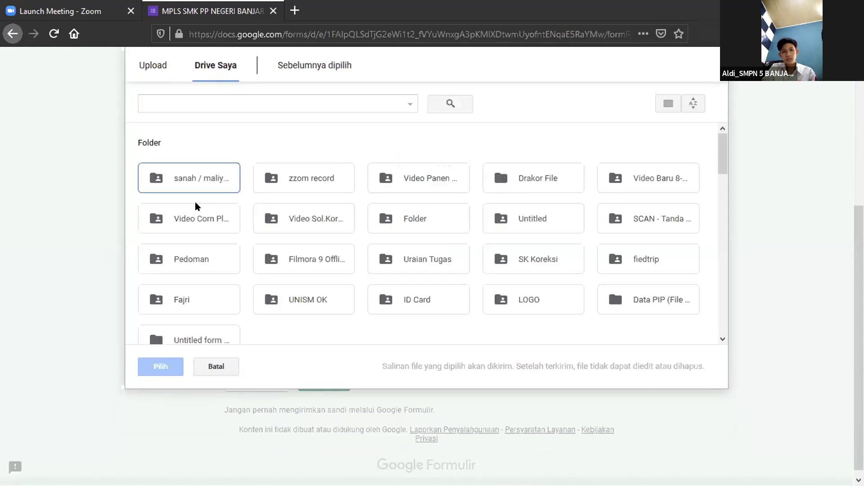
pyautogui.doubleClick(188, 297)
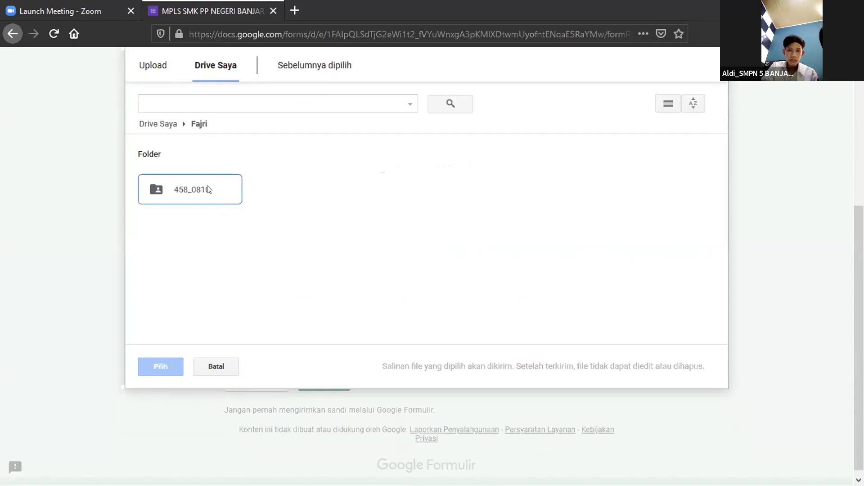
pyautogui.doubleClick(208, 189)
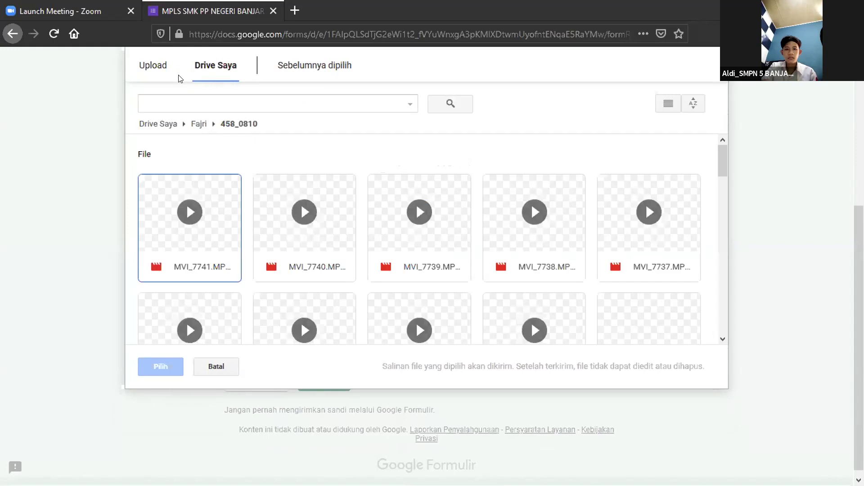
pyautogui.click(154, 66)
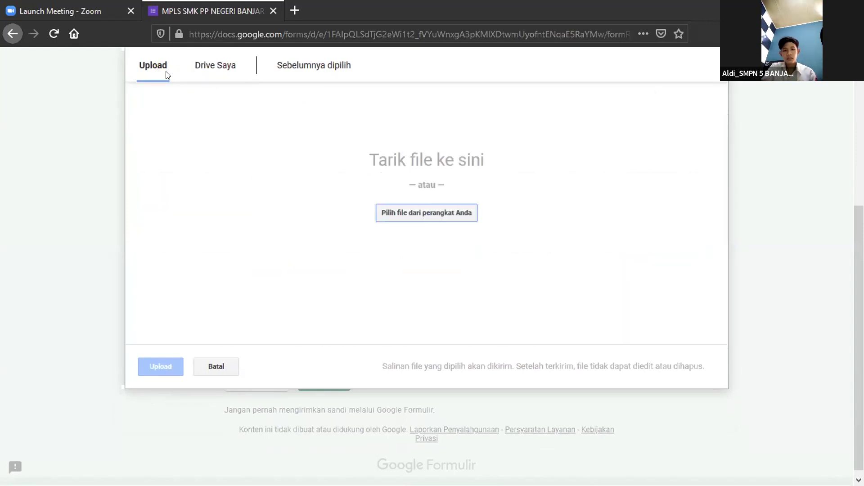
pyautogui.click(196, 76)
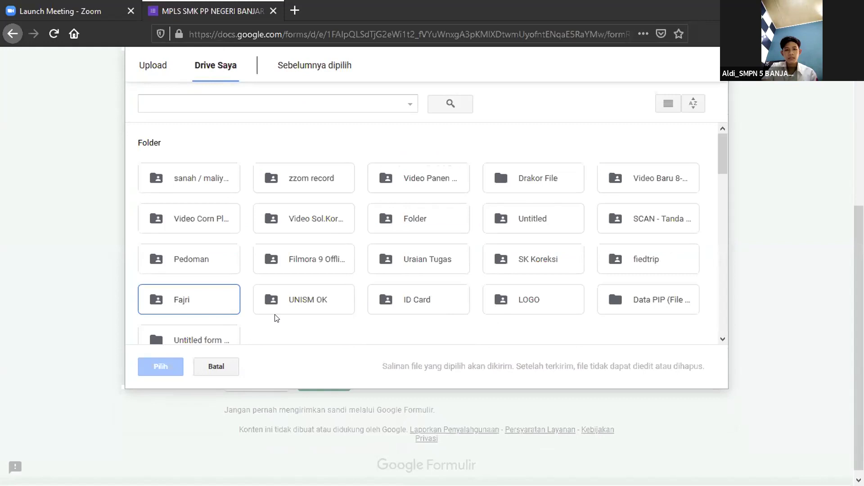
pyautogui.doubleClick(512, 296)
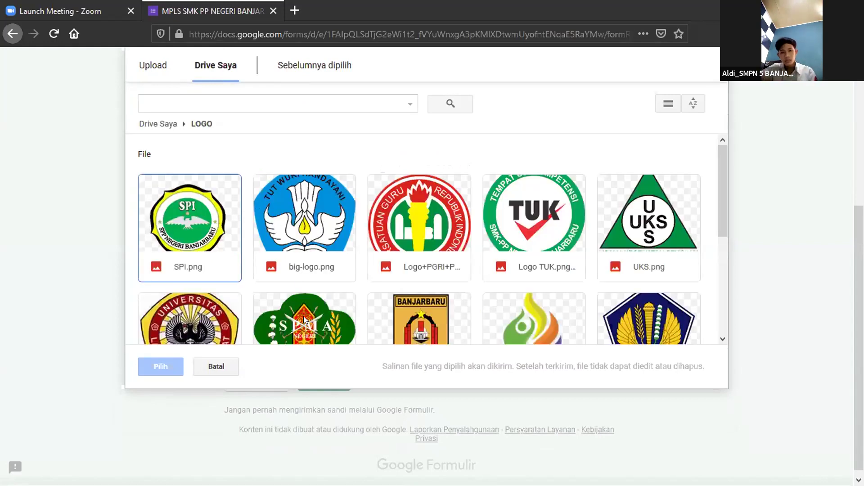
pyautogui.click(304, 320)
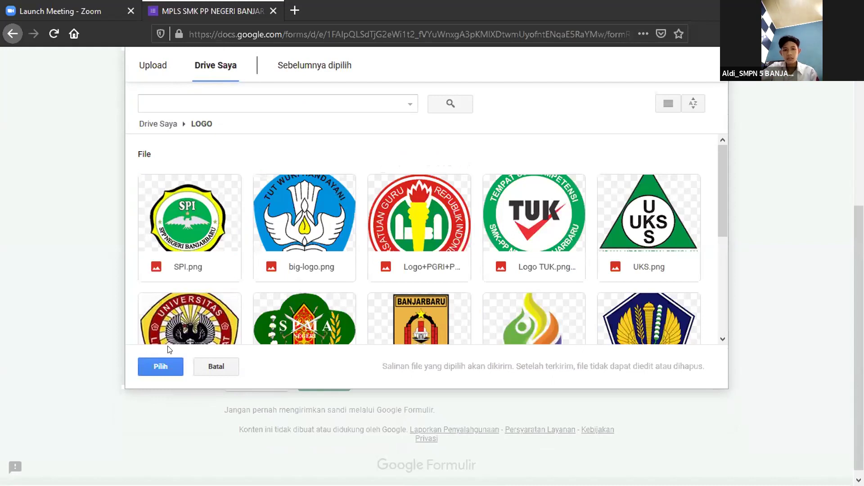
pyautogui.click(164, 360)
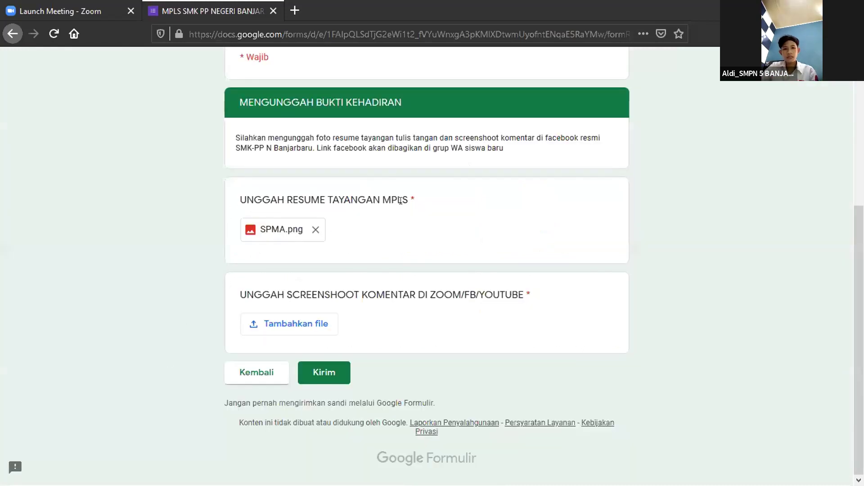
# Attach the Banjarbaru regency logo from Drive's LOGO folder to UNGGAH SCREENSHOOT and submit with Kirim.
pyautogui.click(285, 328)
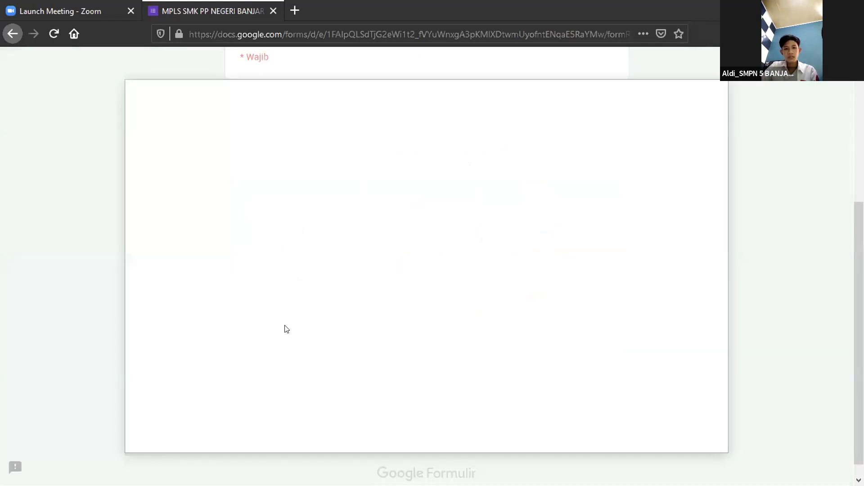
pyautogui.click(221, 130)
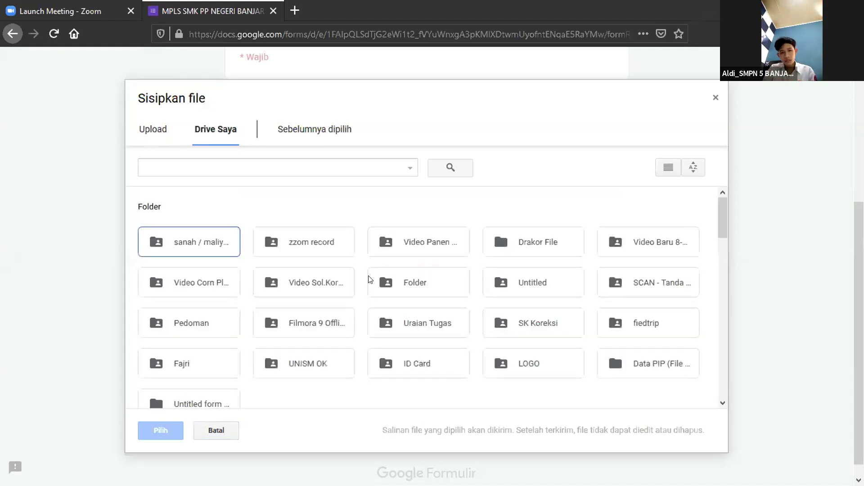
pyautogui.doubleClick(518, 361)
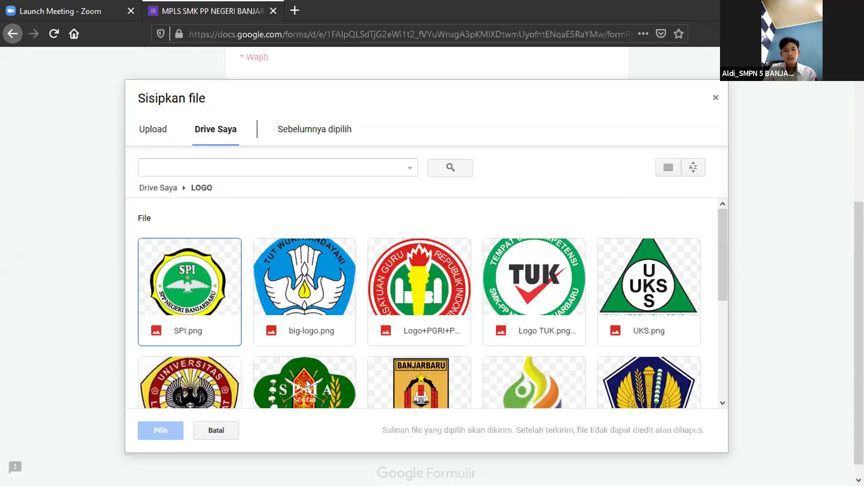
pyautogui.click(394, 385)
pyautogui.click(145, 435)
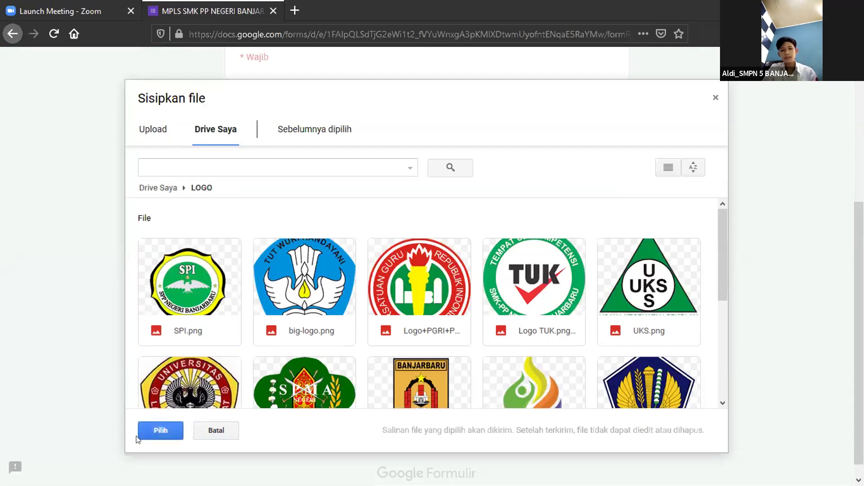
pyautogui.click(311, 378)
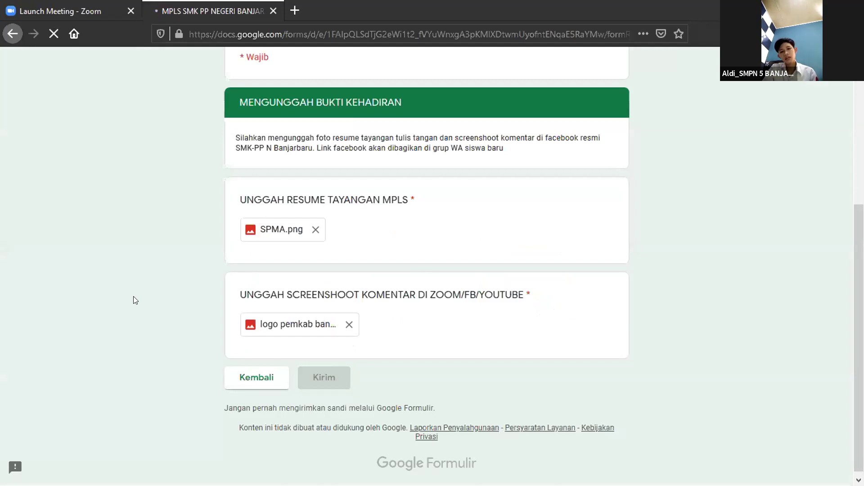